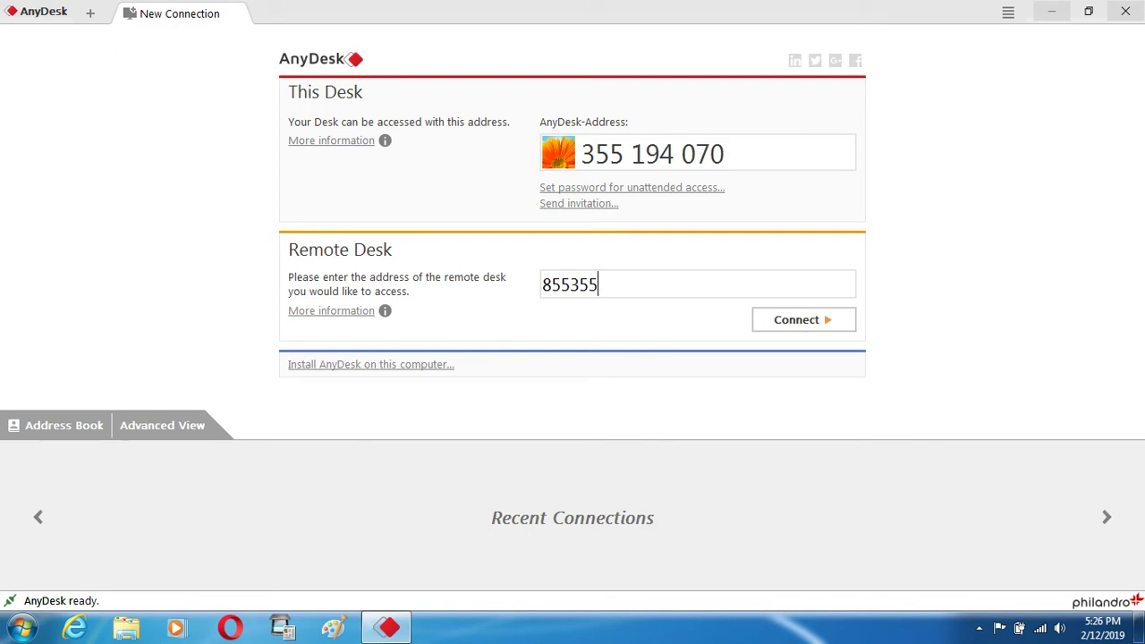
Connect to the remote PC by entering its AnyDesk address in the Remote Desk field
text(184)
key(Return)
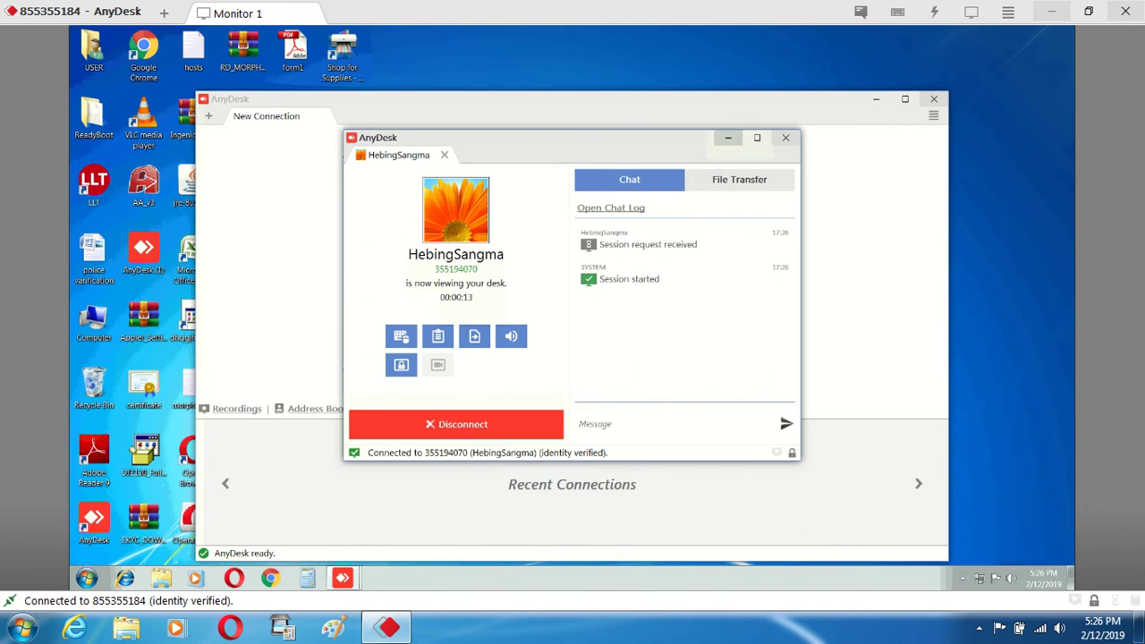
Minimize the session window and the remote AnyDesk window, then bring up the remote Start menu
click(728, 138)
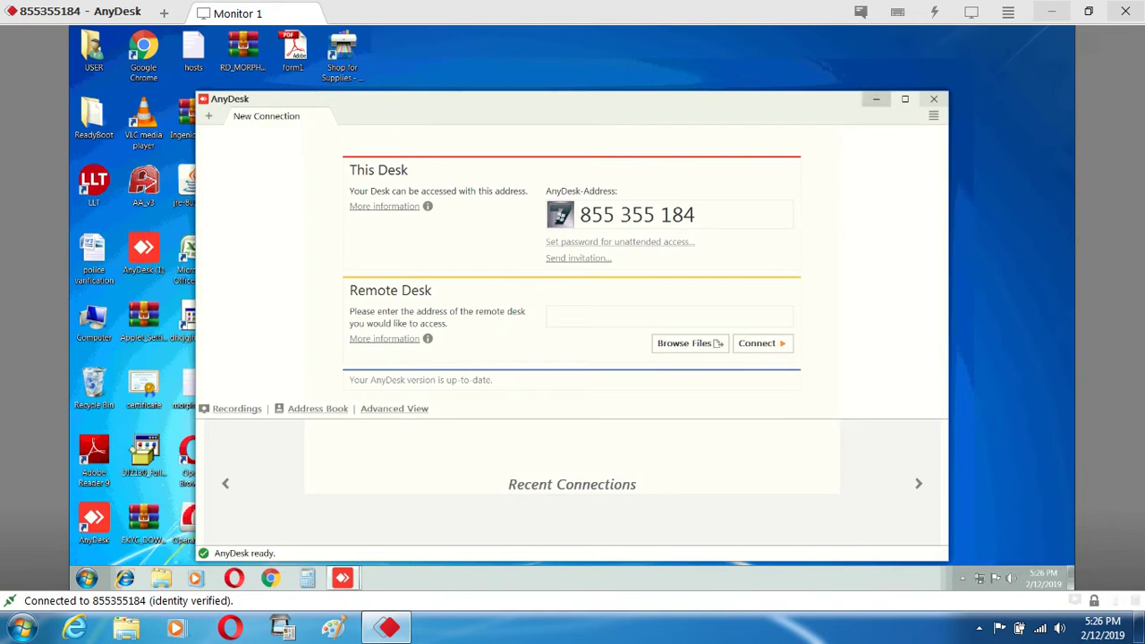
click(876, 98)
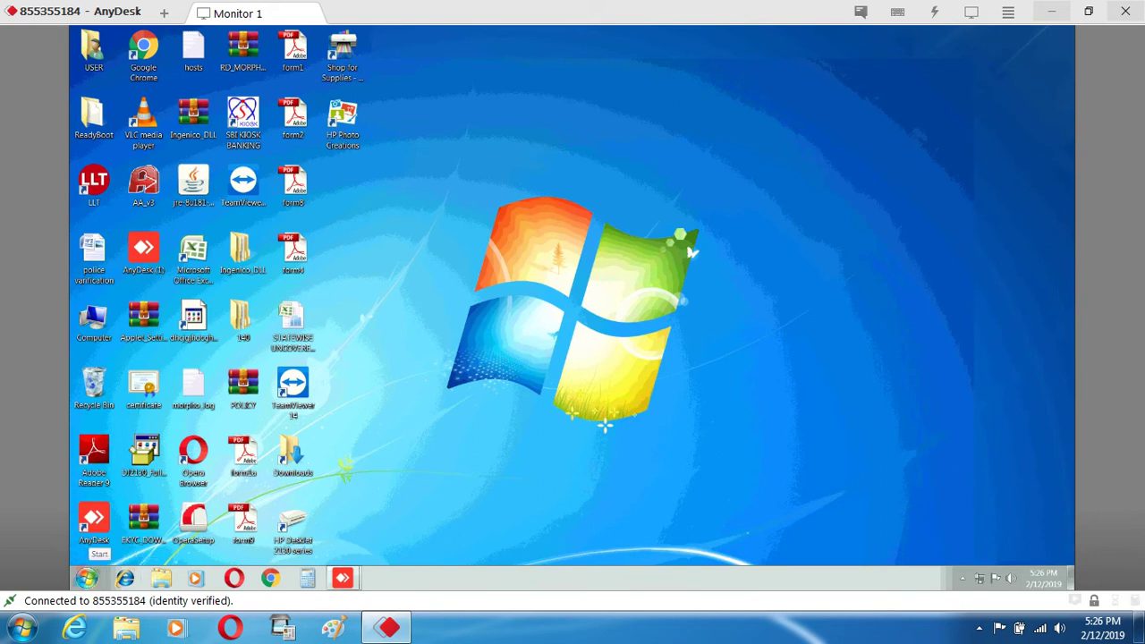
click(85, 577)
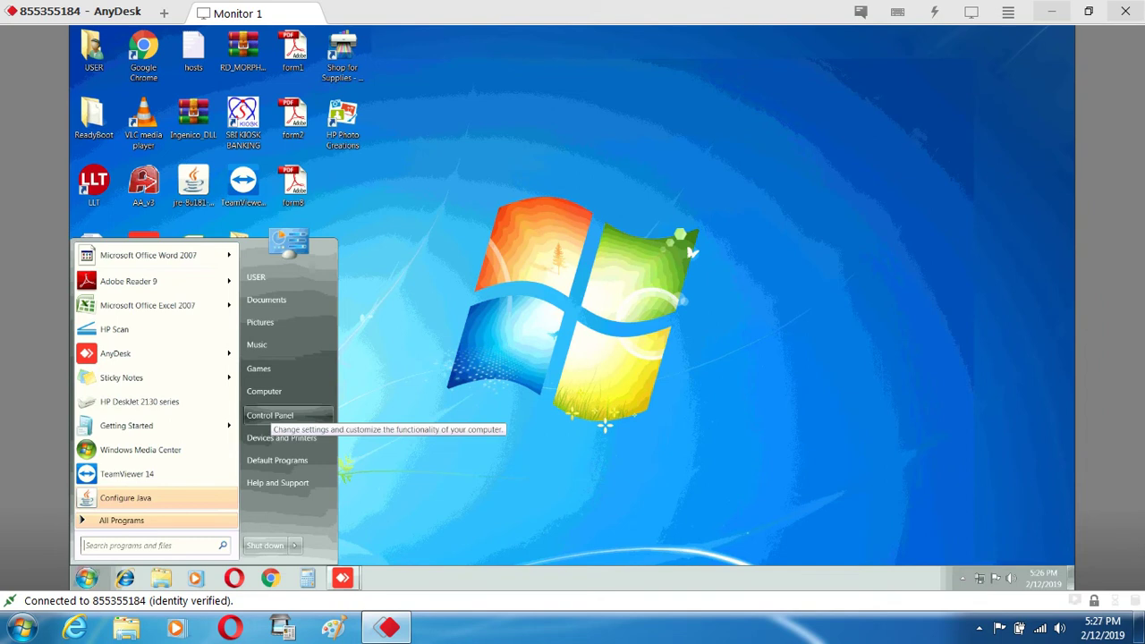
Switch the remote Control Panel to Large icons view, then close it
key(Escape)
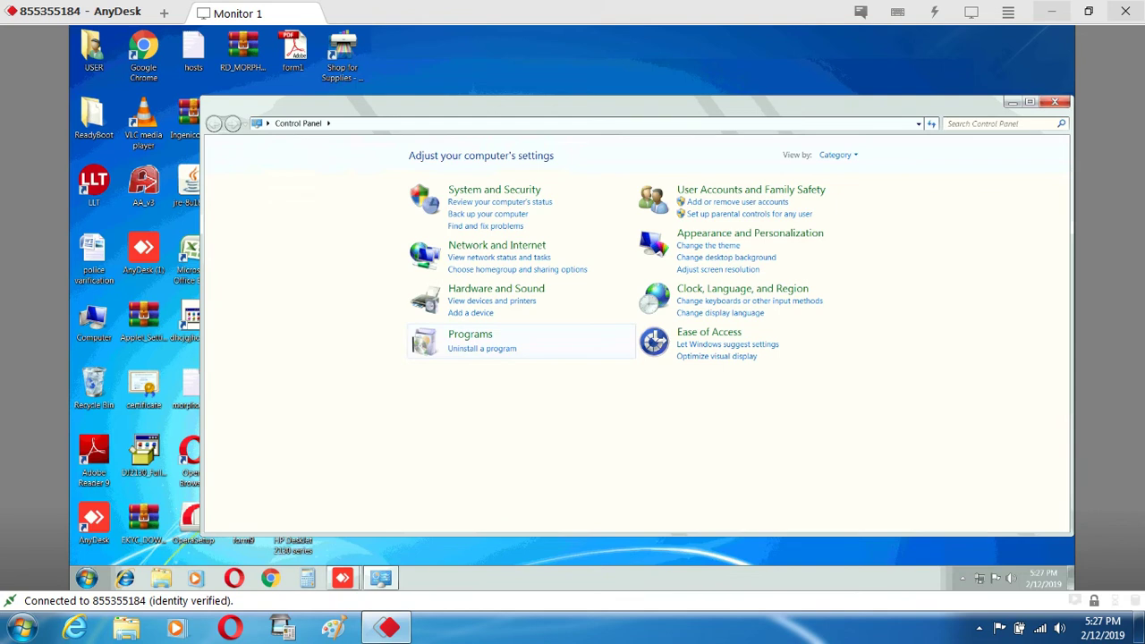
click(836, 155)
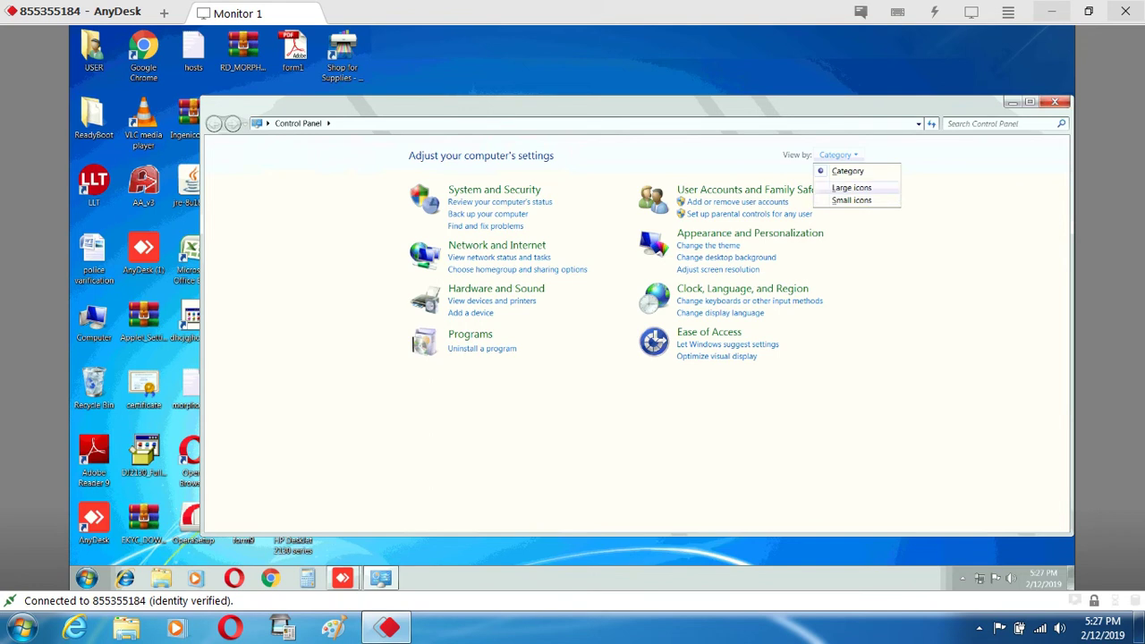
click(851, 188)
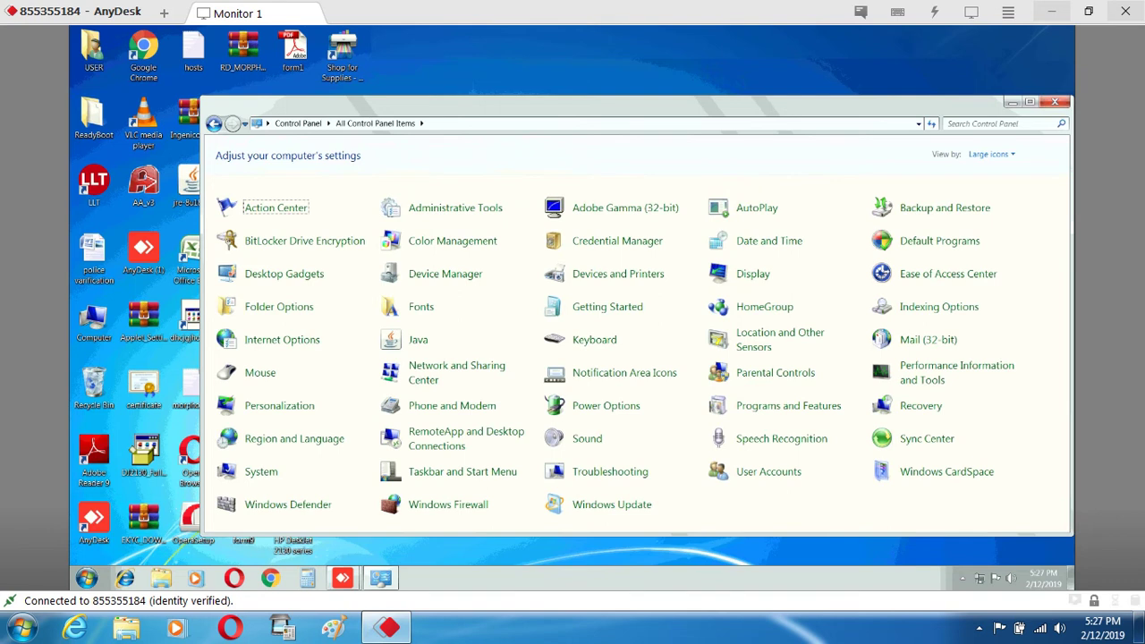
click(1055, 101)
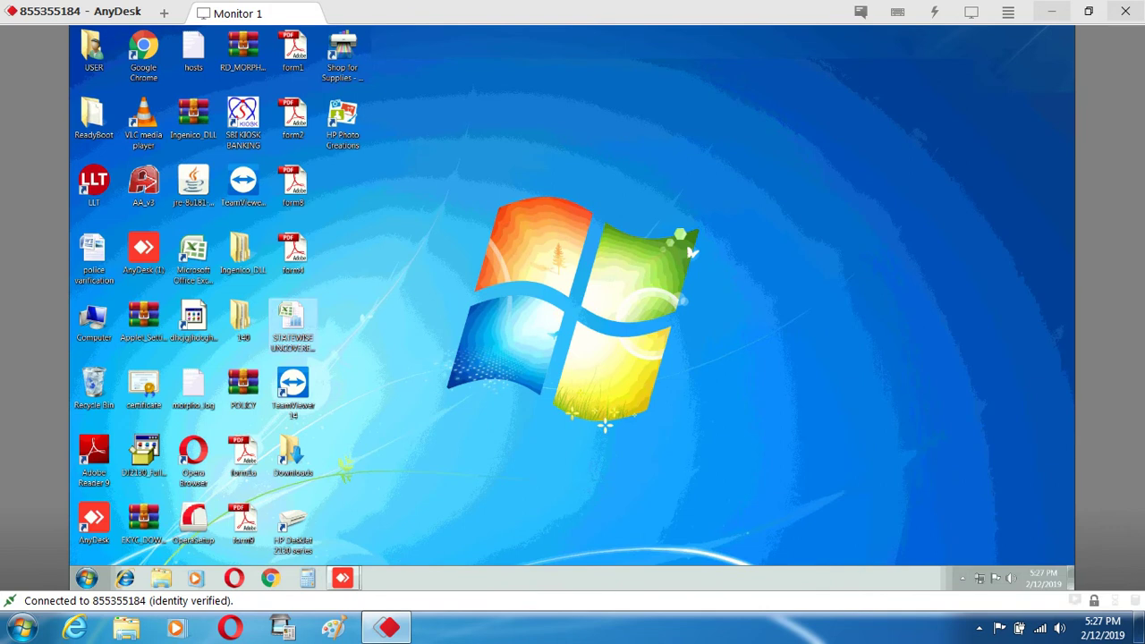
click(86, 578)
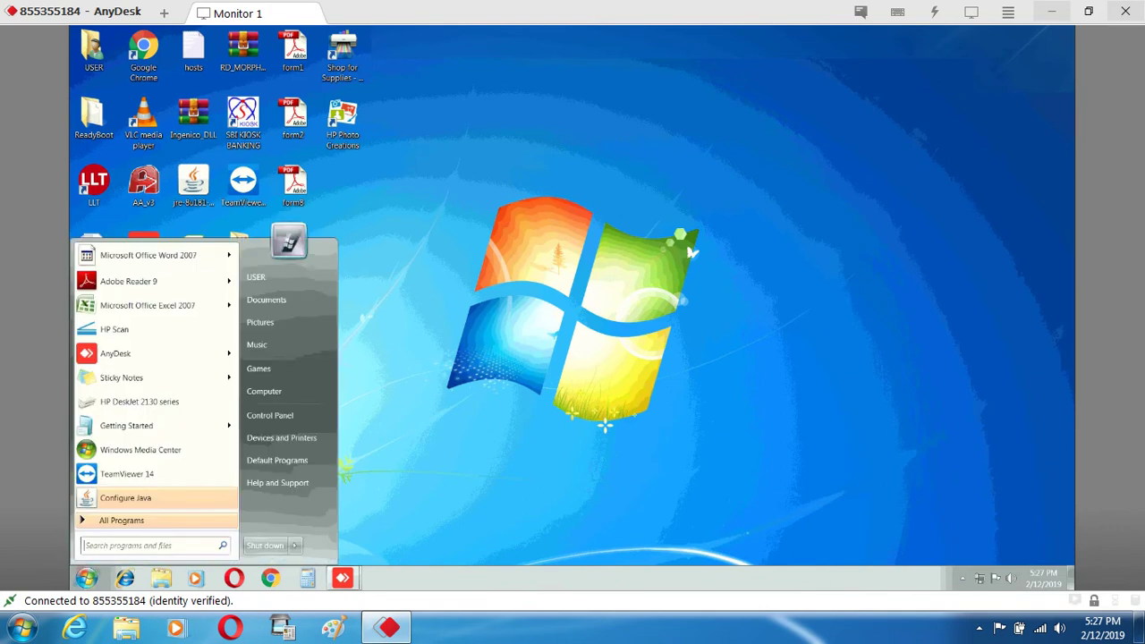
right_click(261, 390)
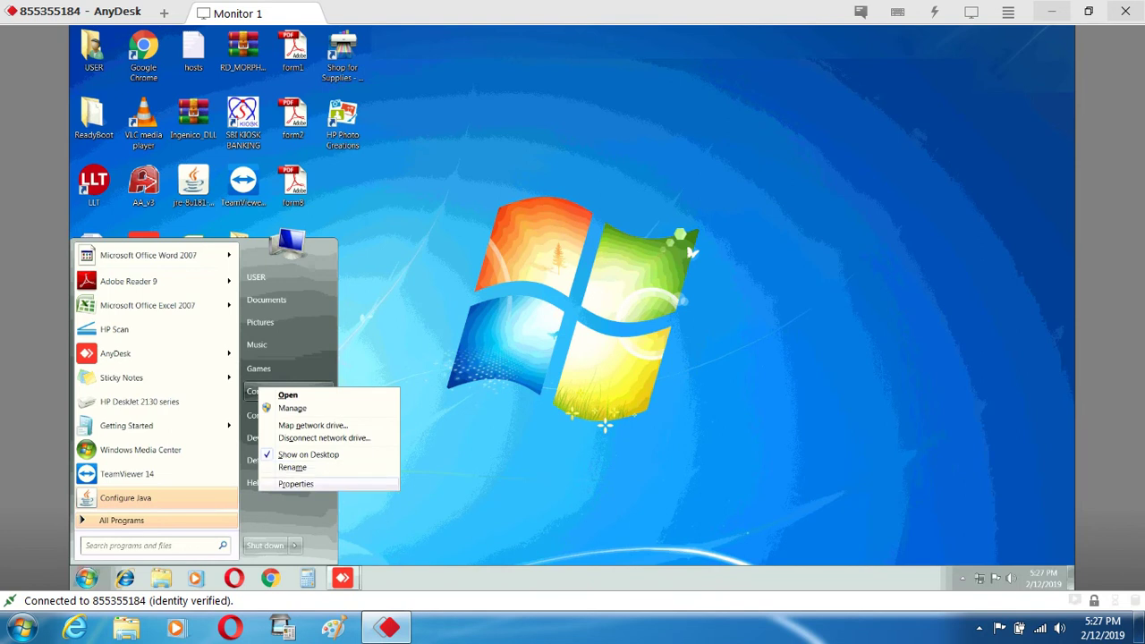
click(295, 483)
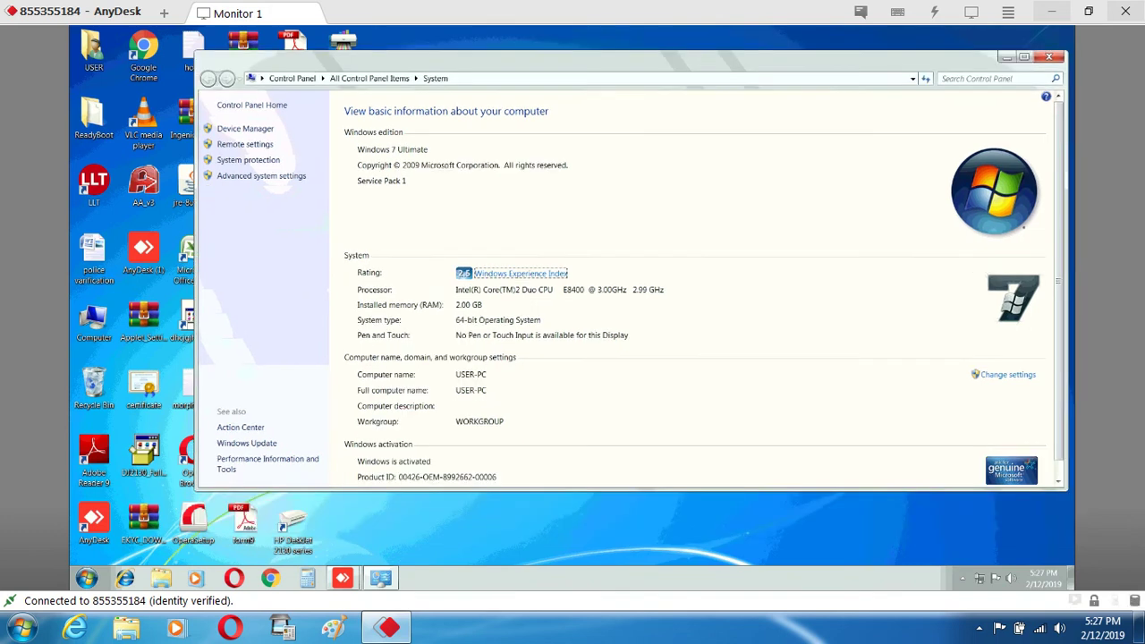
click(246, 442)
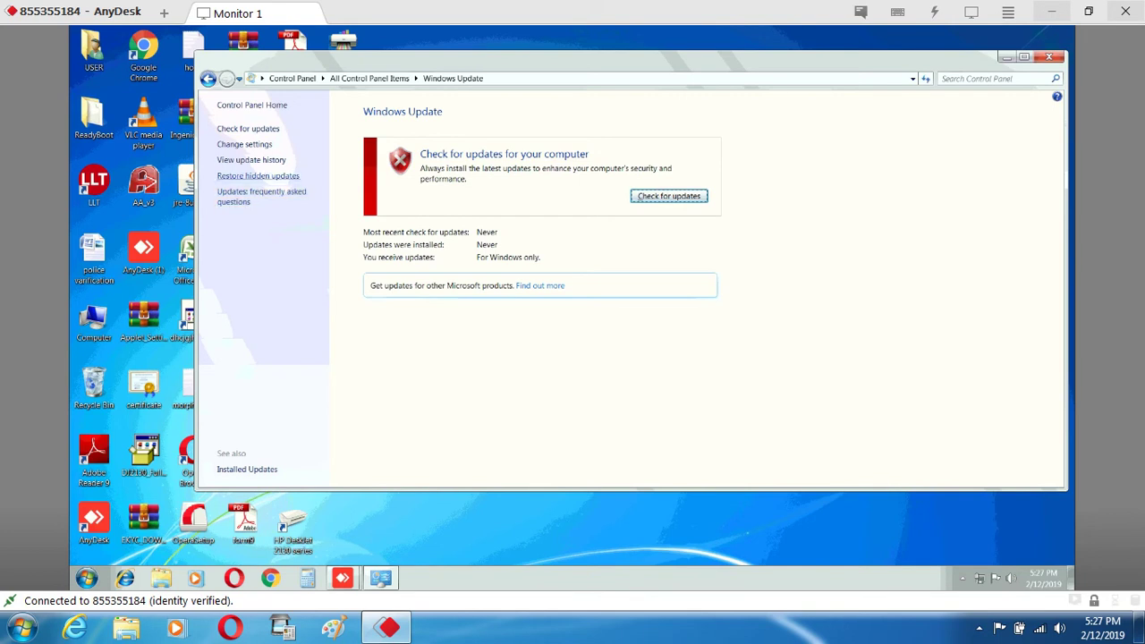
click(251, 159)
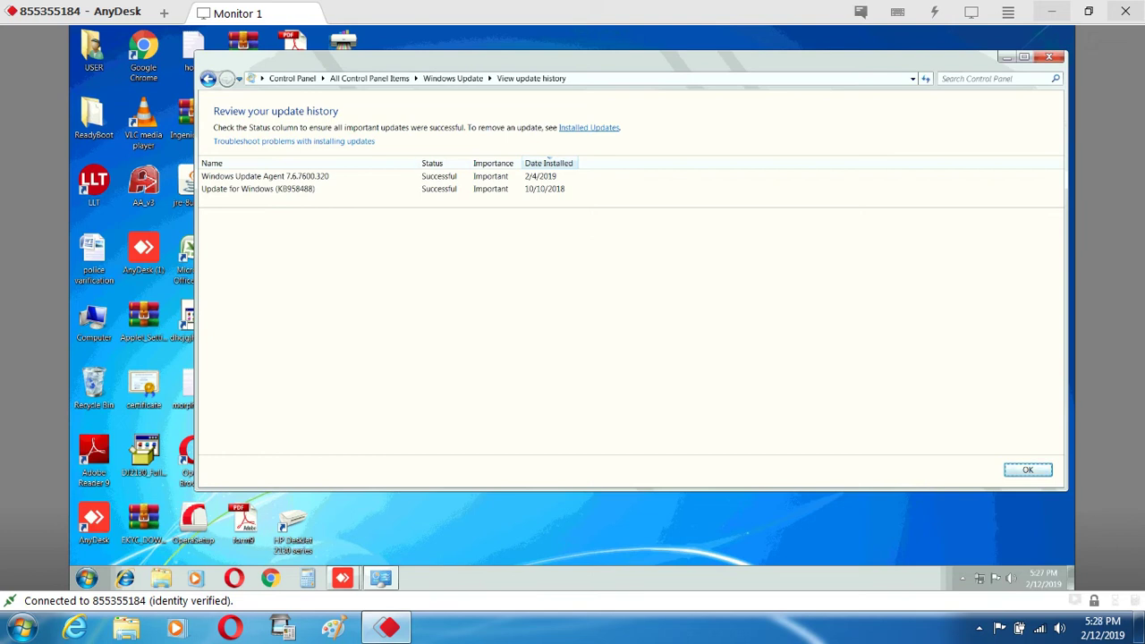
click(1048, 57)
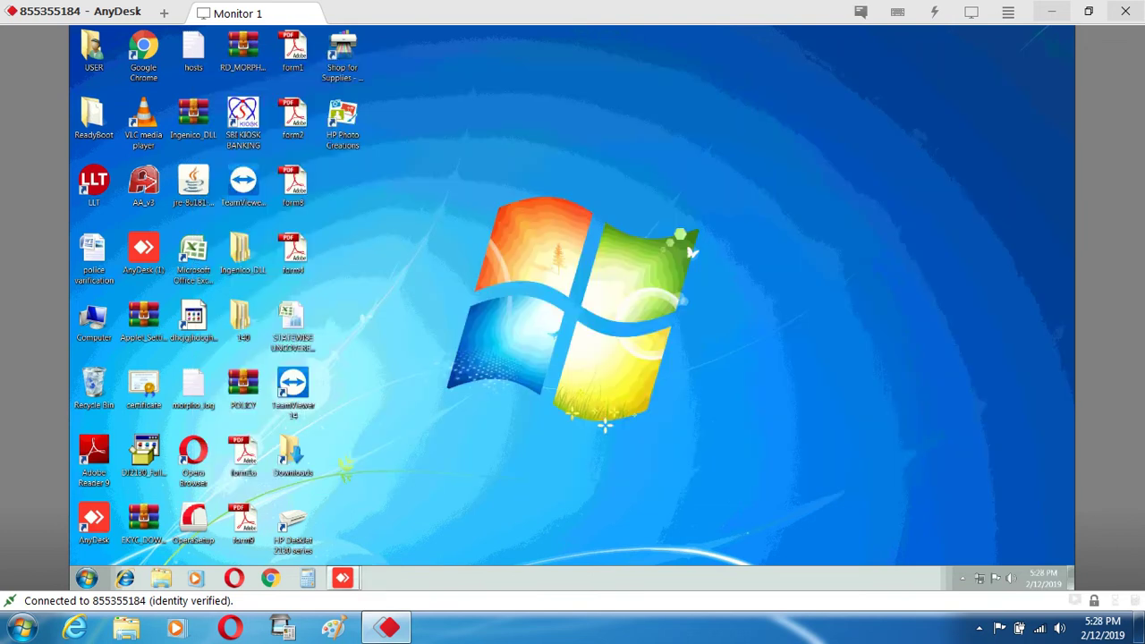
Search 'op' from the Start menu to launch Internet Options, then center the dialog
click(86, 578)
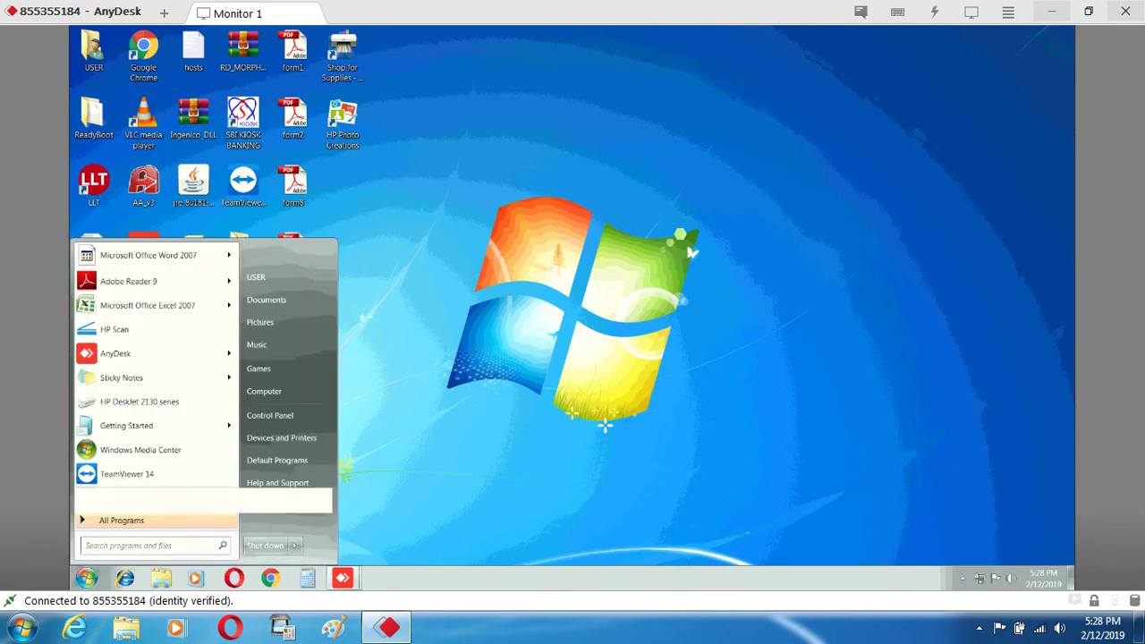
text(op)
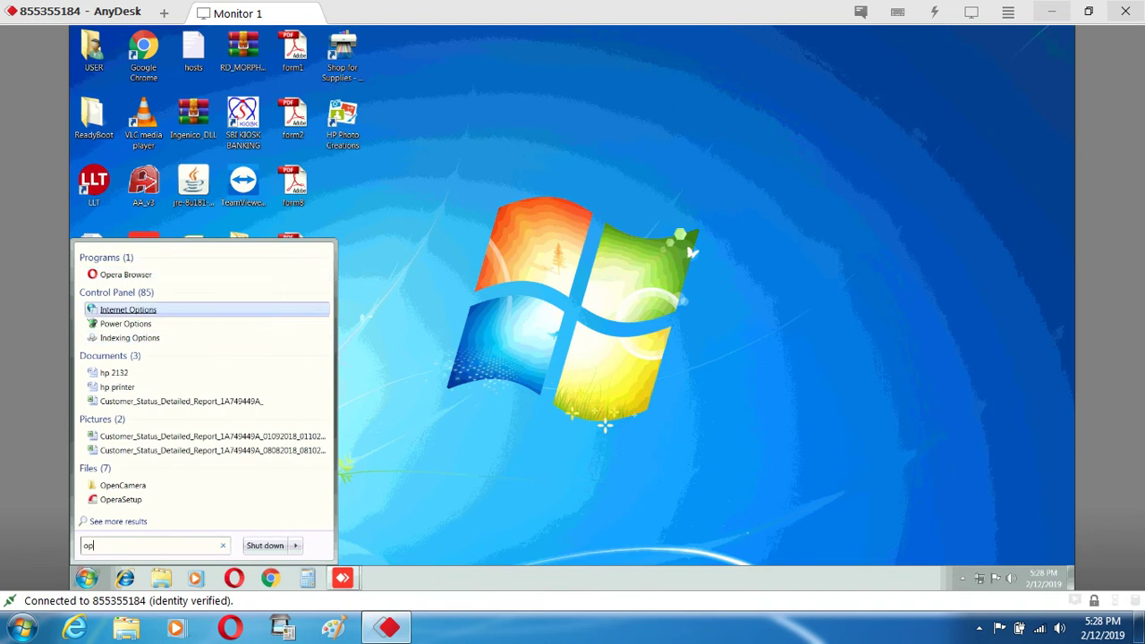
click(128, 309)
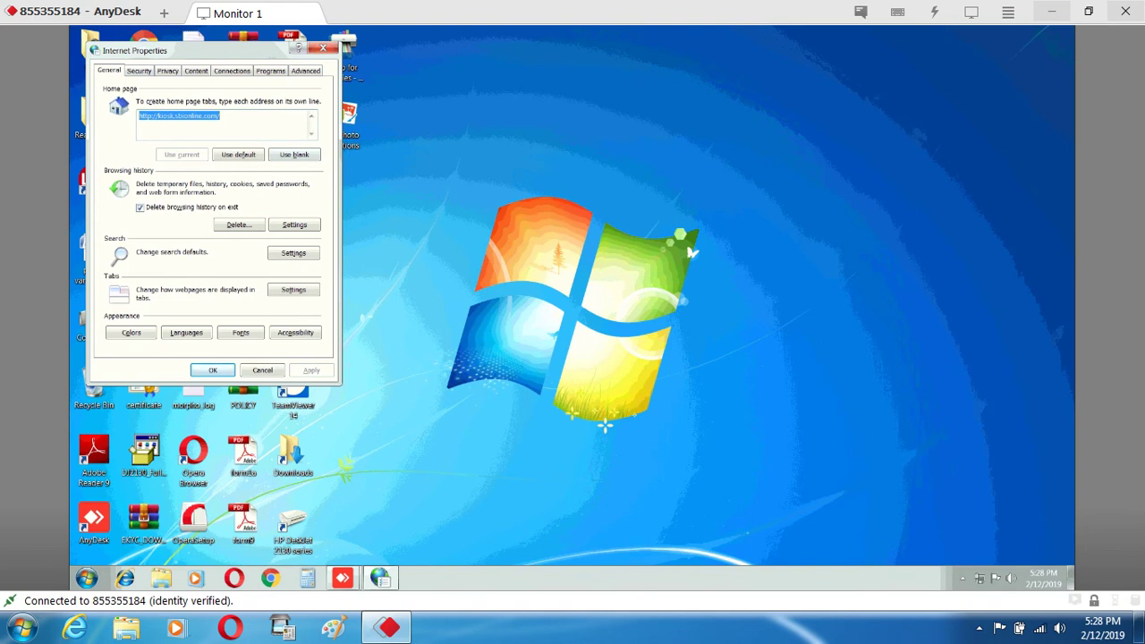
drag(205, 50, 512, 70)
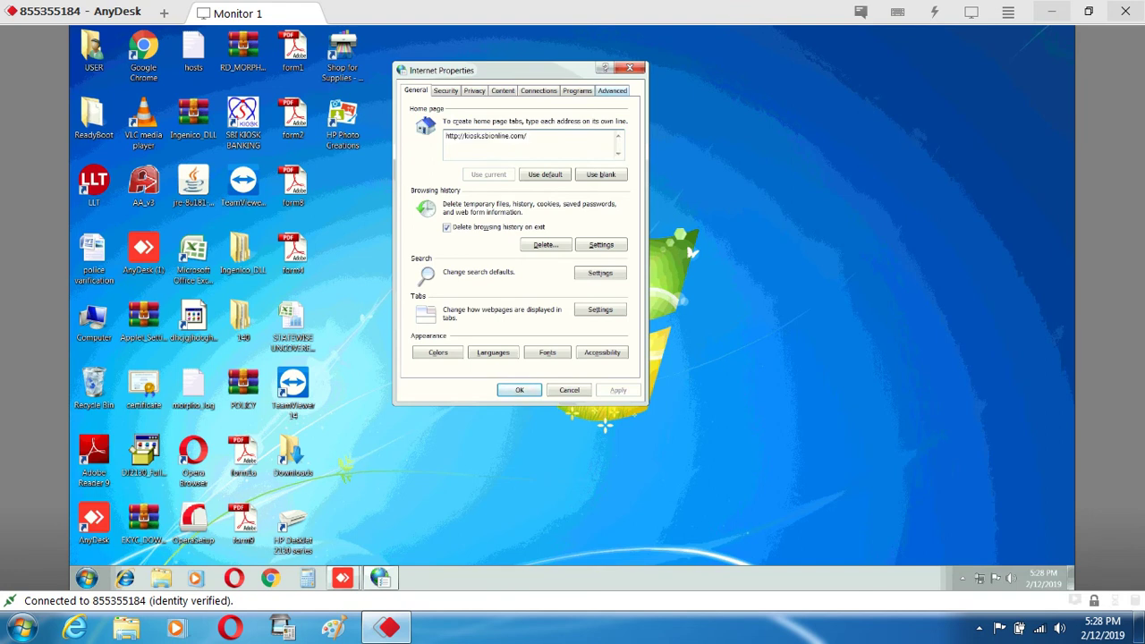
Tick Use TLS 1.1 and Use TLS 1.2 under Advanced settings, apply, and close Internet Properties
click(612, 90)
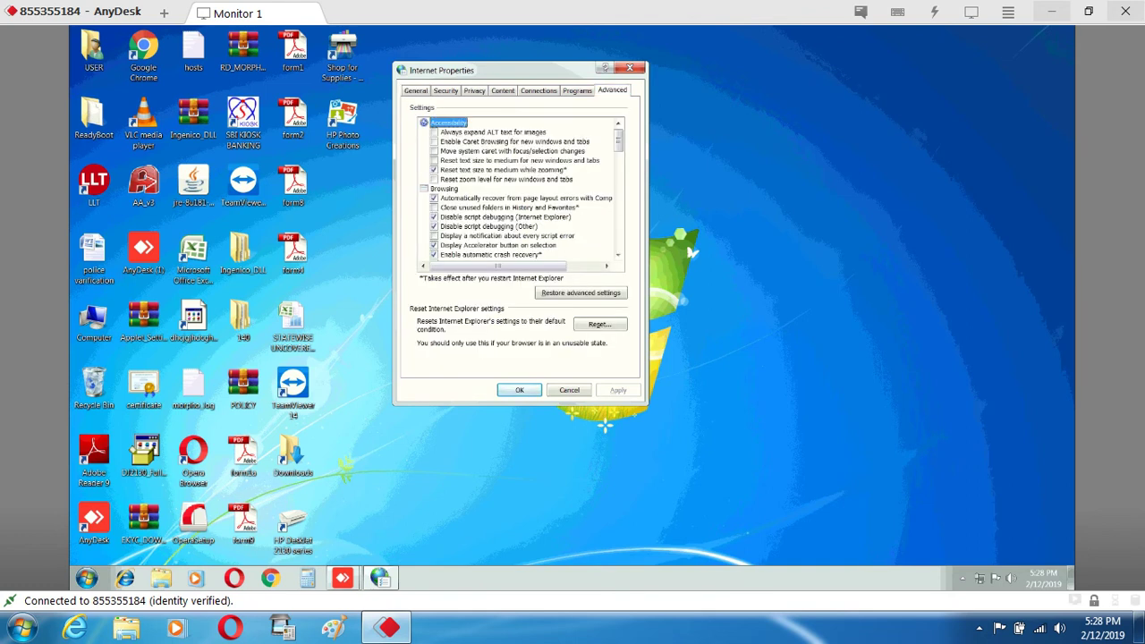
drag(618, 134, 618, 235)
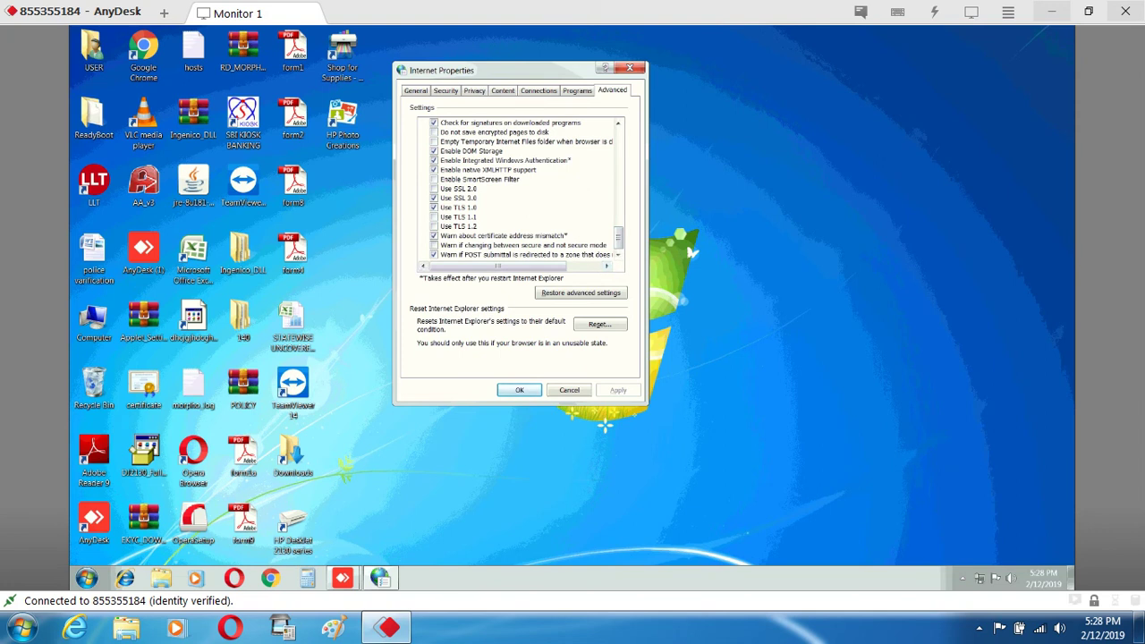
click(434, 216)
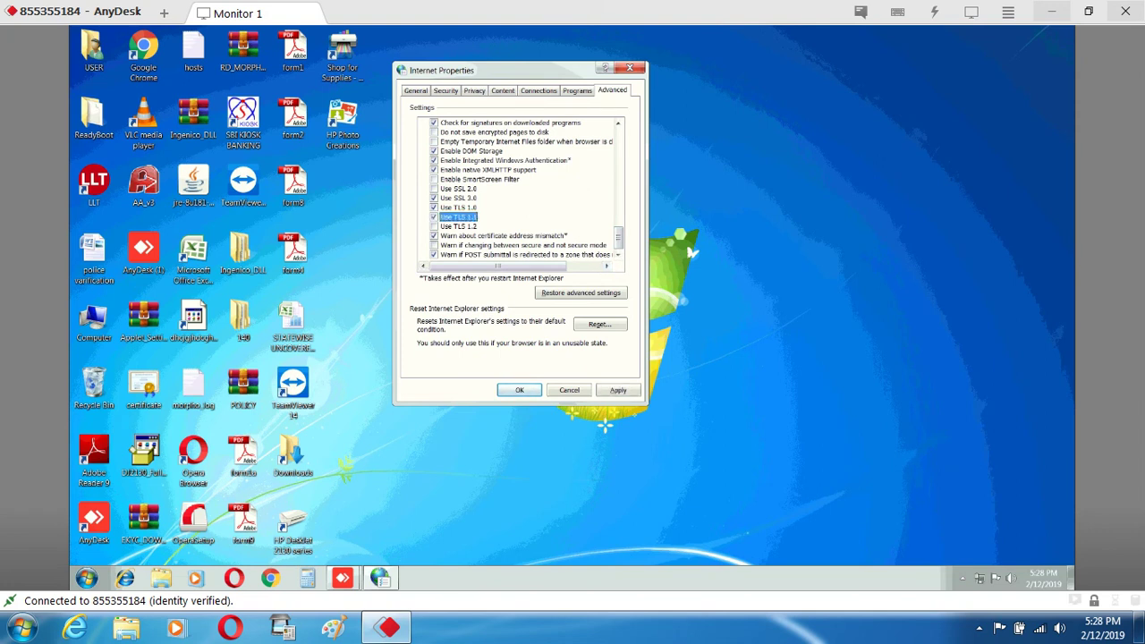
click(434, 226)
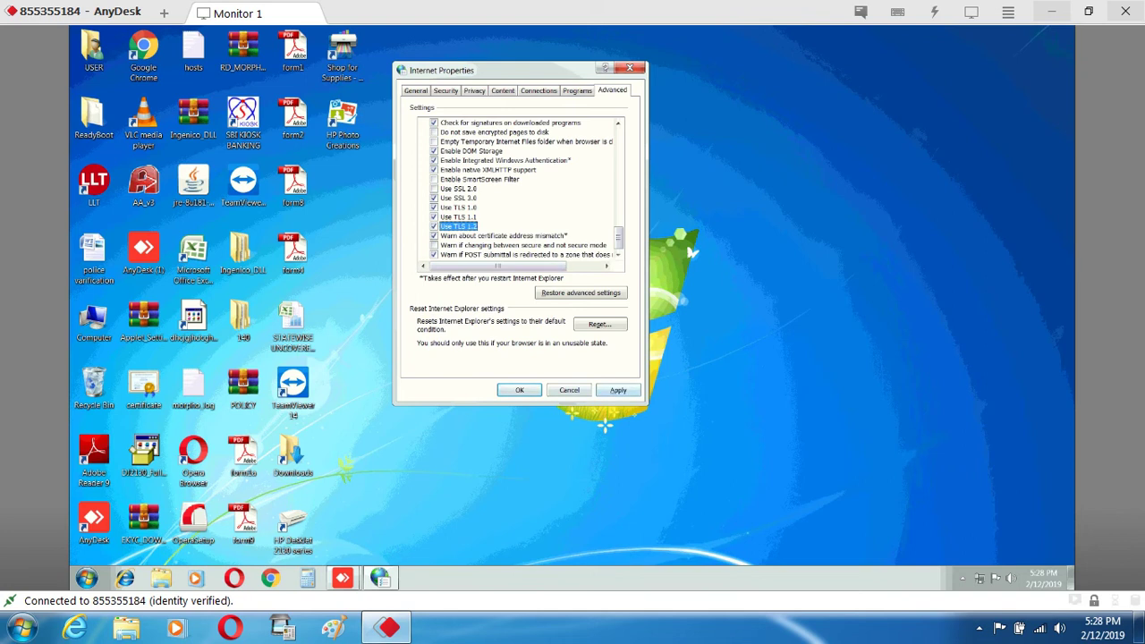
key(alt+a)
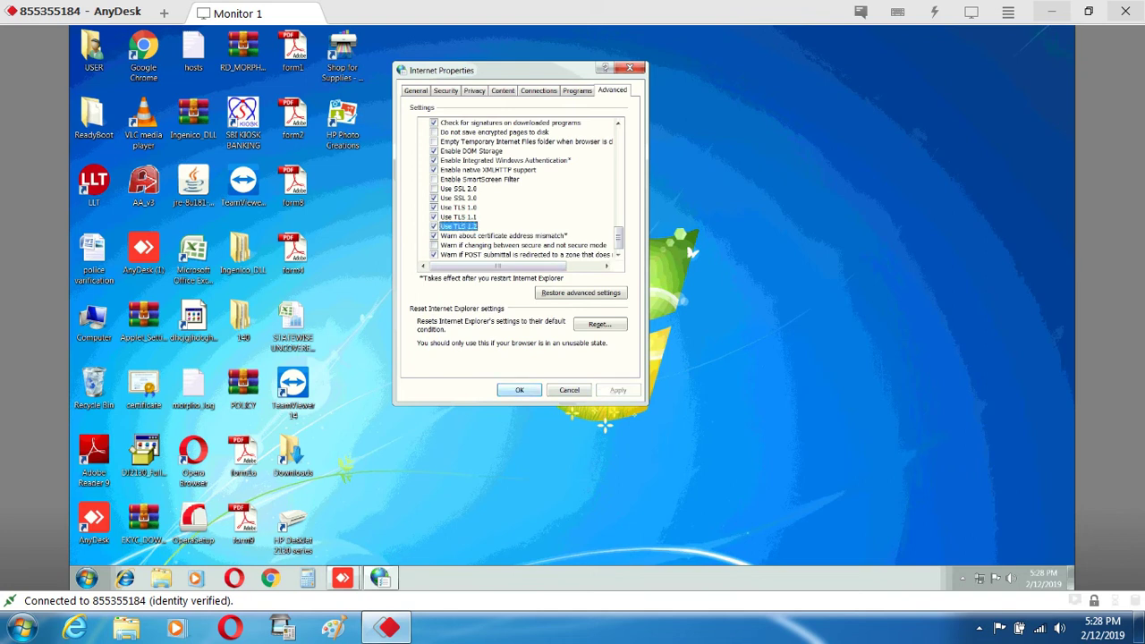
key(Return)
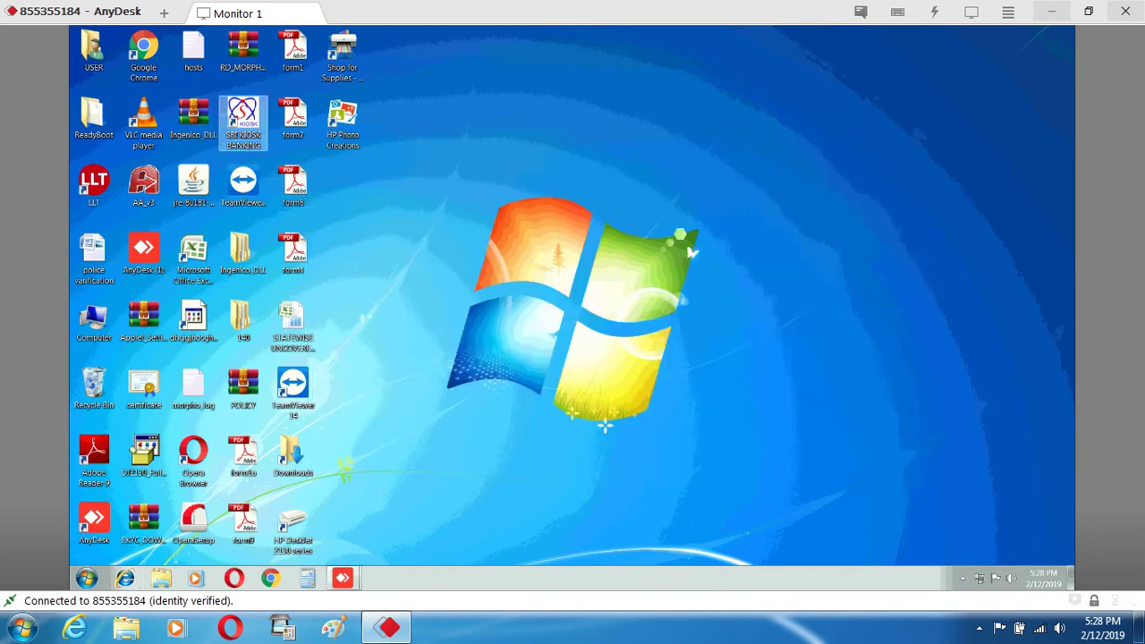
Launch the SBI KIOSK BANKING desktop shortcut from its context menu
right_click(255, 114)
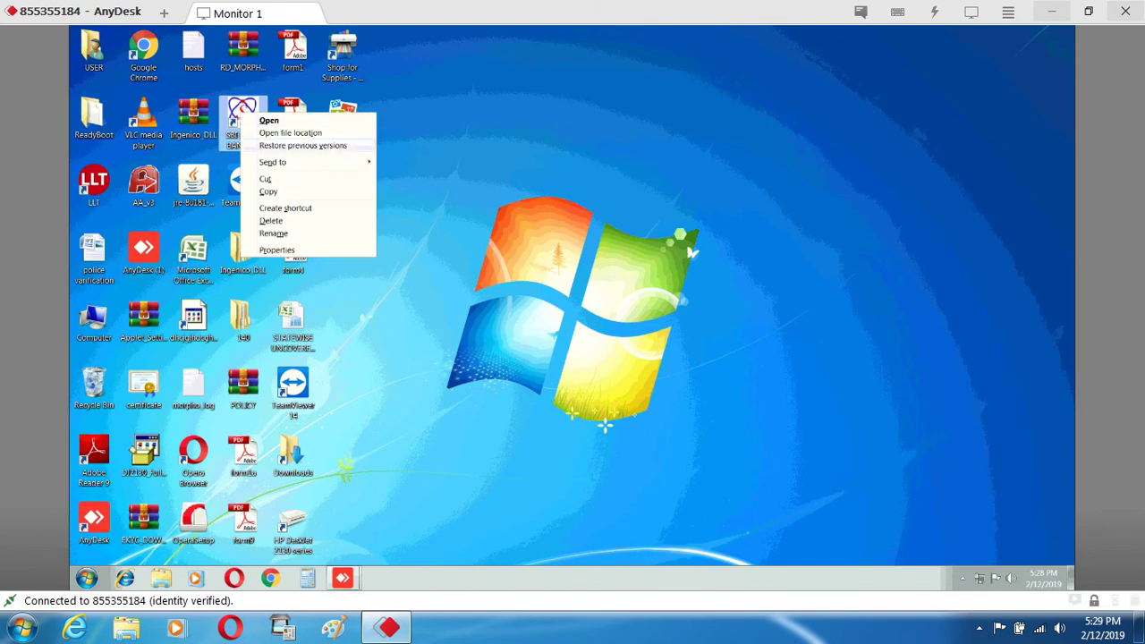
key(o)
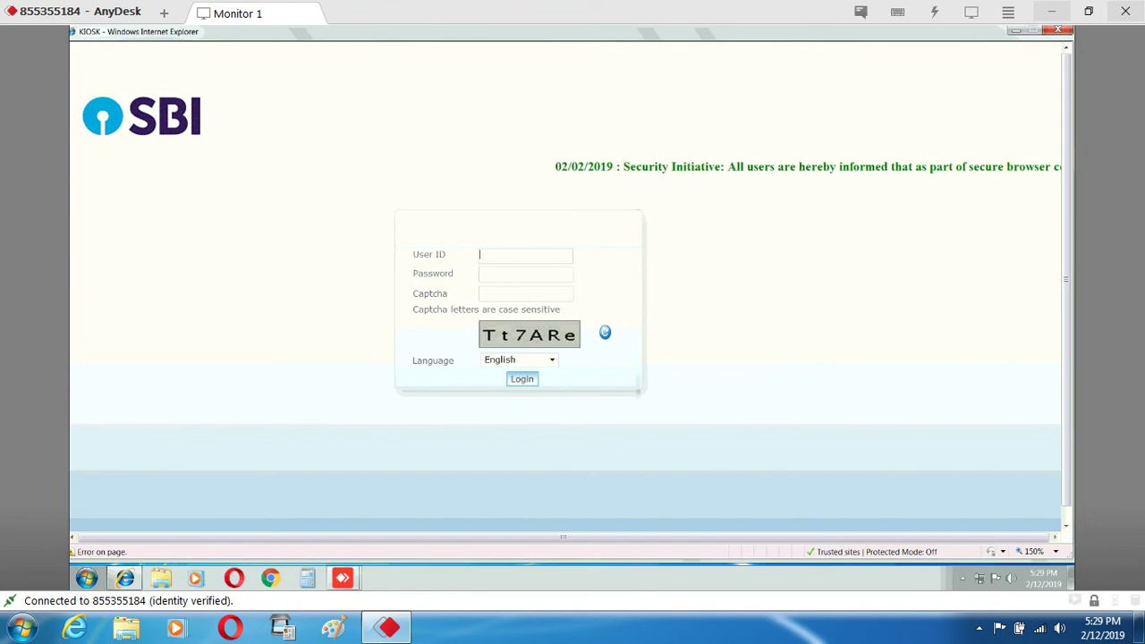
Fill in the agent's User ID and password on the SBI kiosk login form, correcting the User ID
text(A)
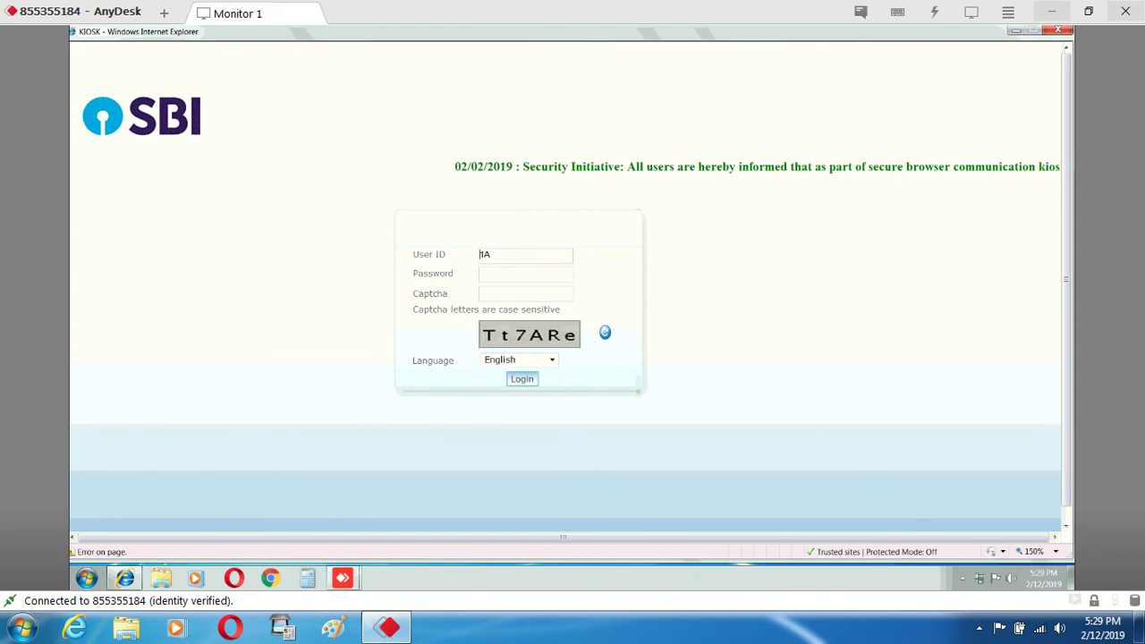
text(A)
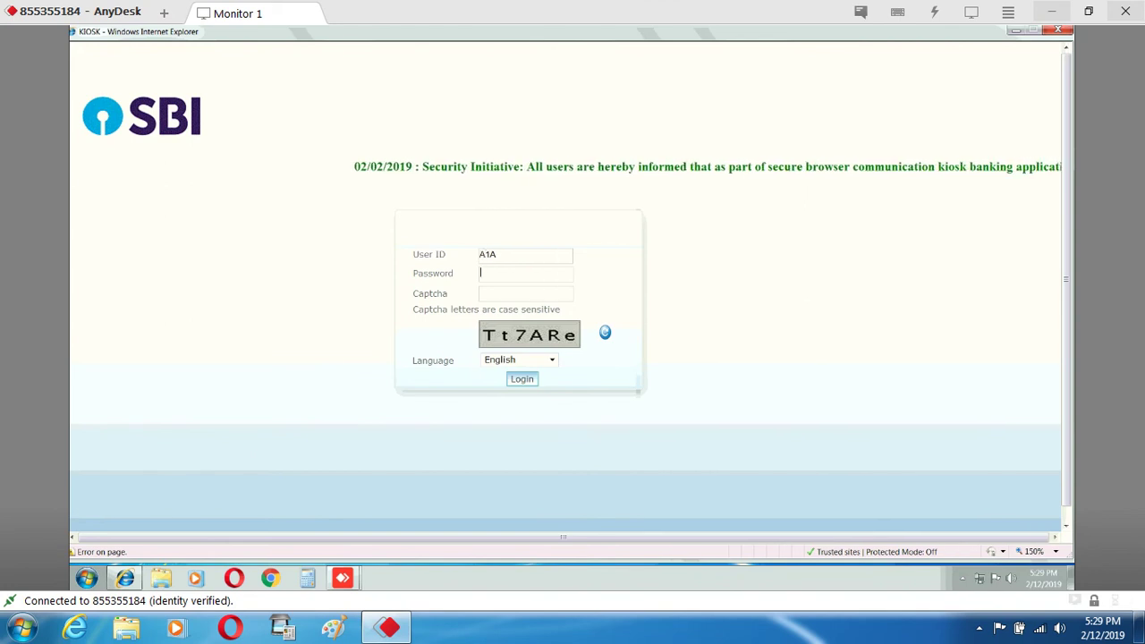
text(****)
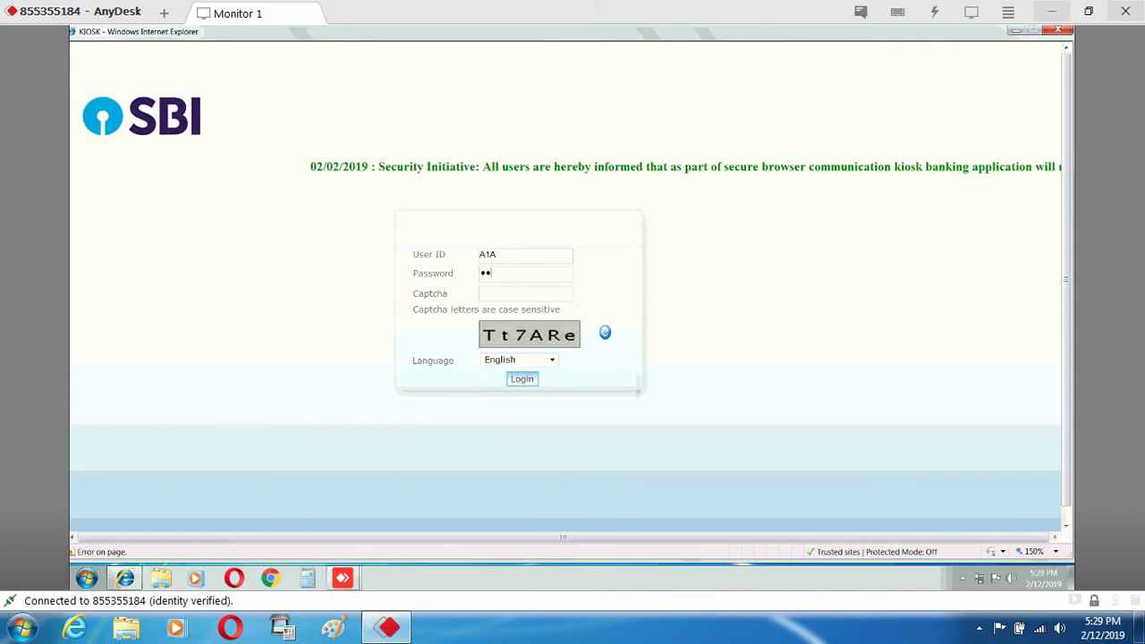
text(*****)
key(Tab)
text(T)
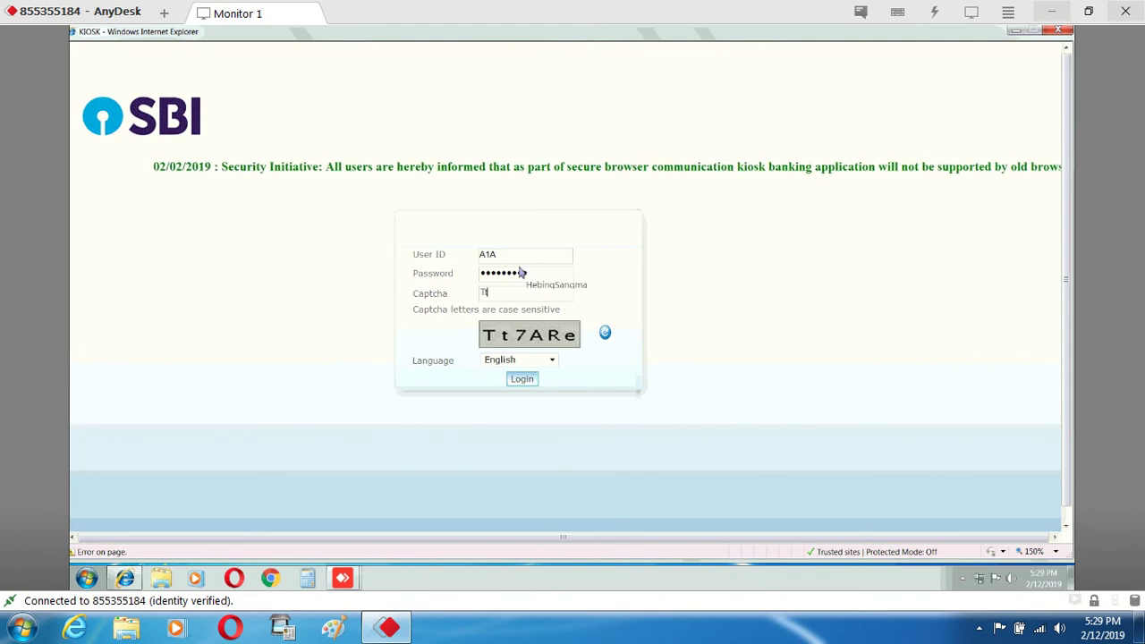
text(t)
click(506, 259)
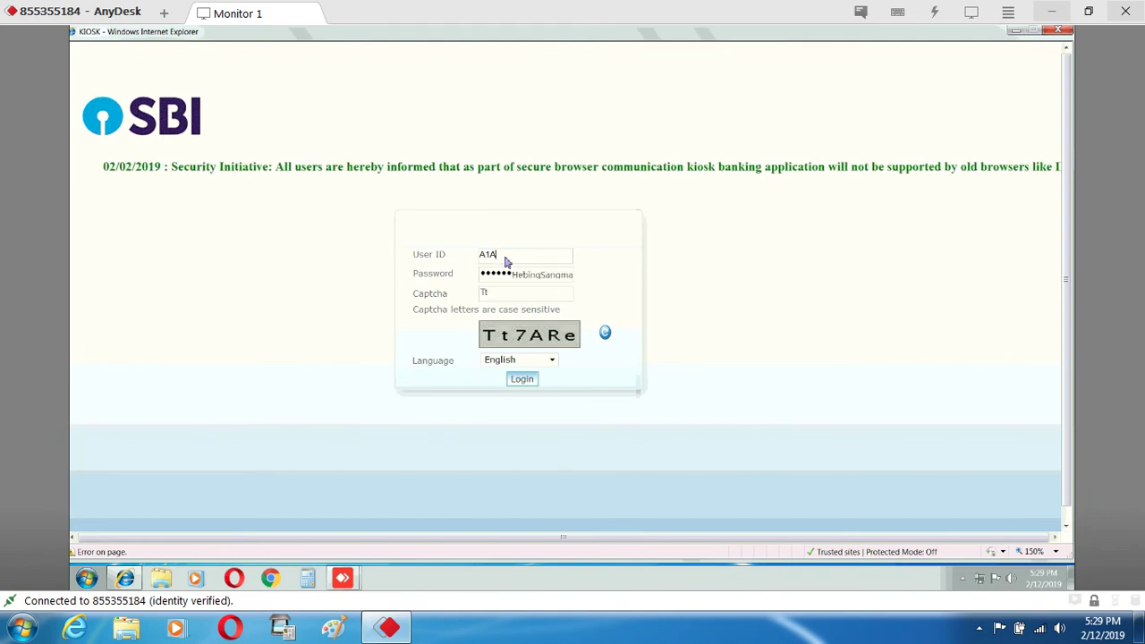
key(BackSpace)
key(BackSpace)
key(BackSpace)
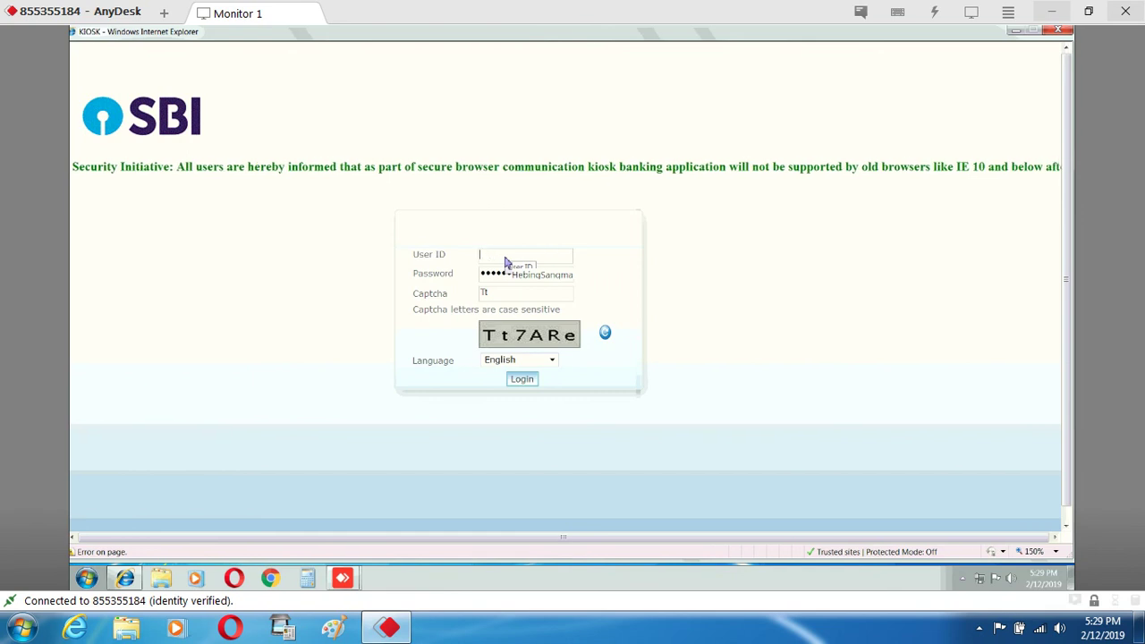
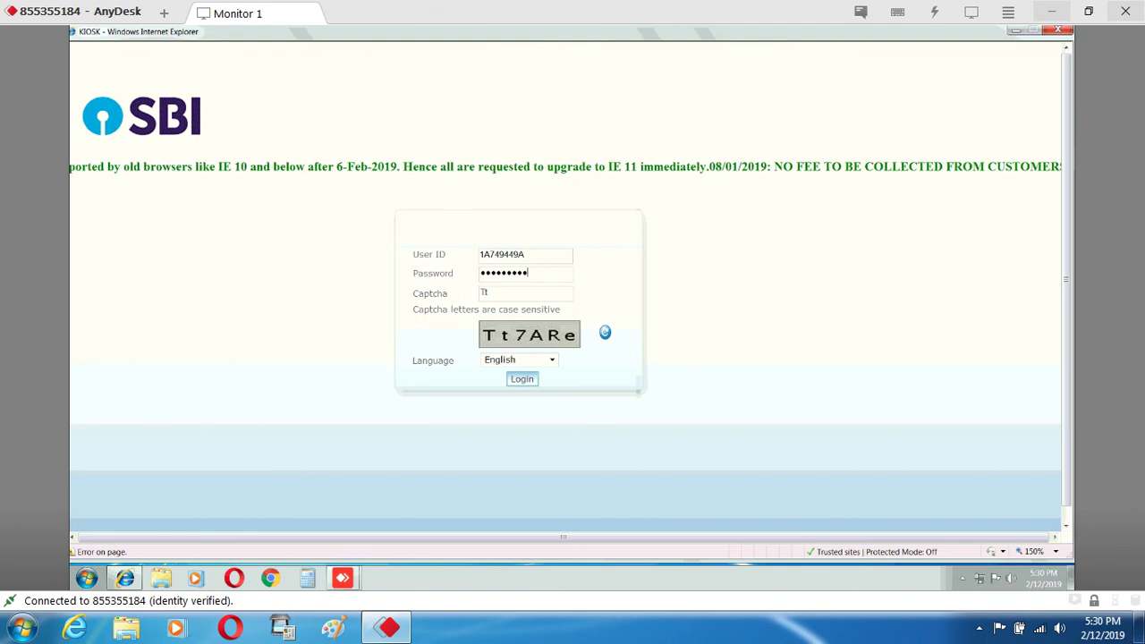
Finish typing the captcha code and submit the login form
click(488, 292)
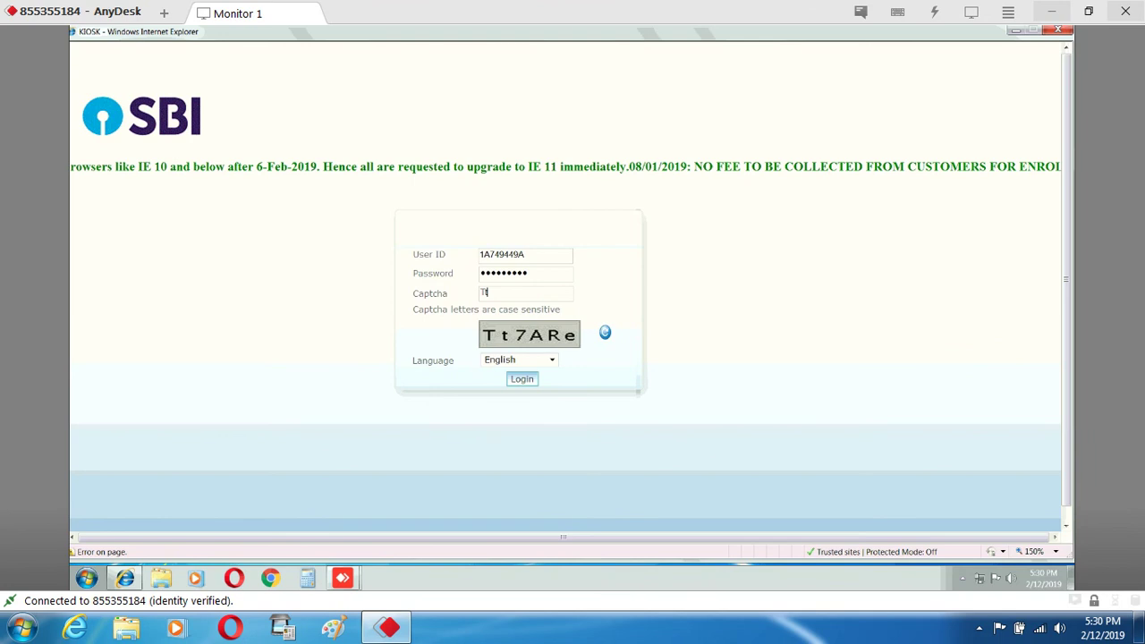
text(7)
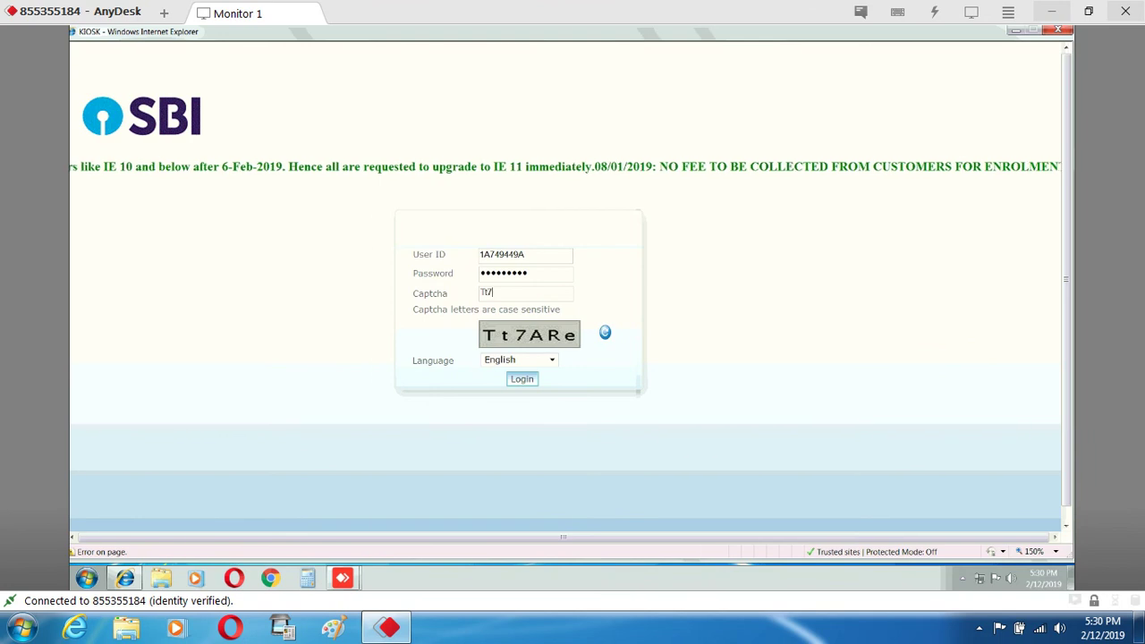
text(a)
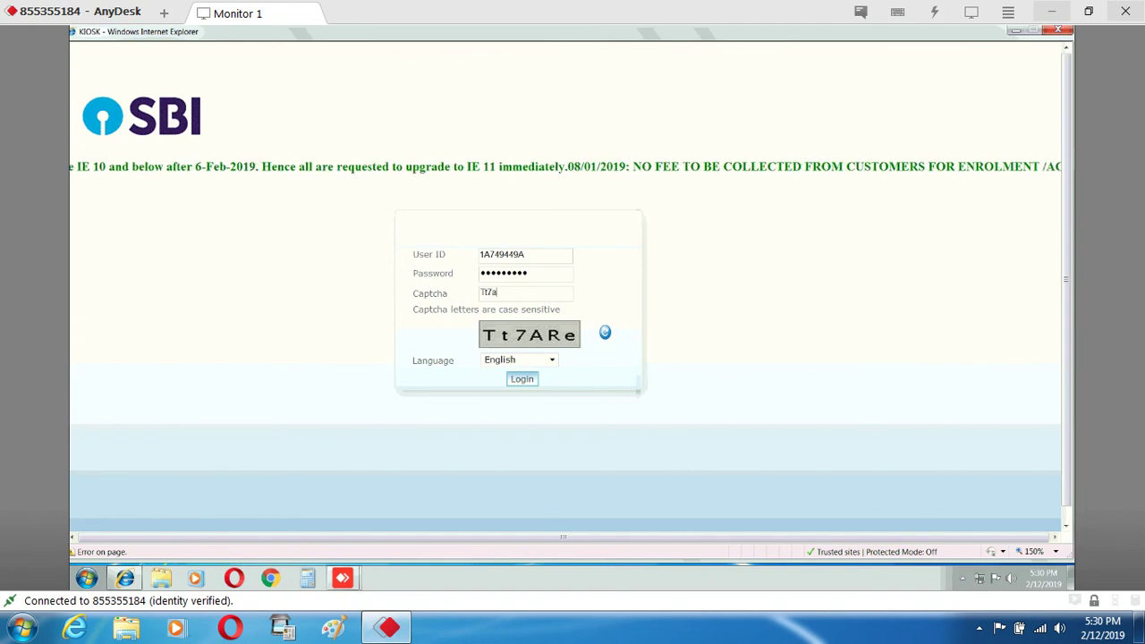
key(BackSpace)
text(A)
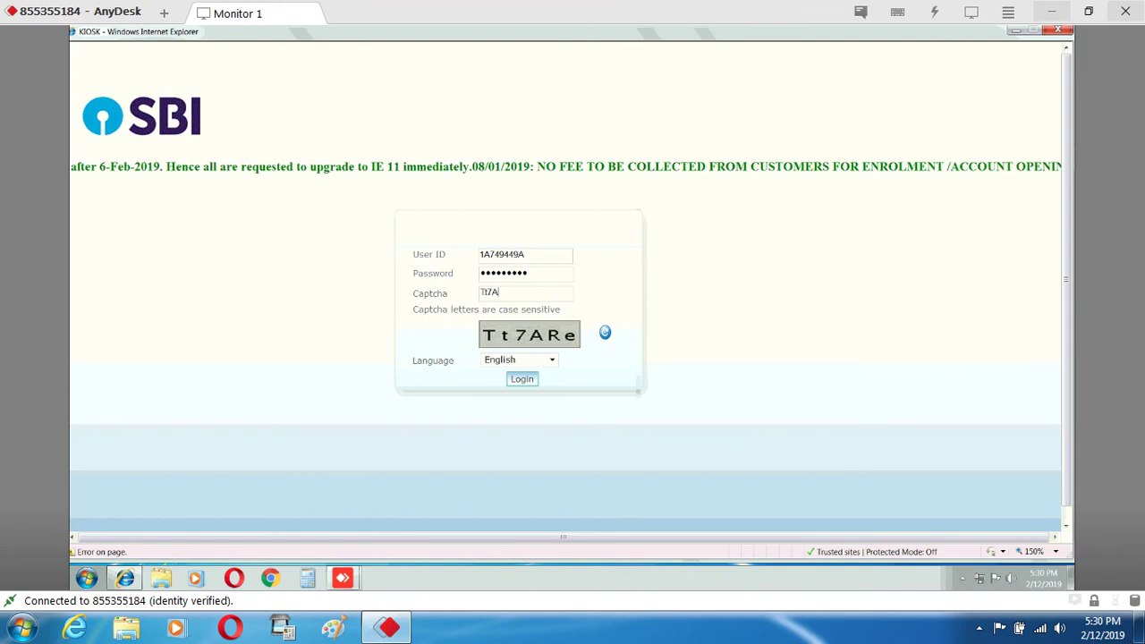
text(R)
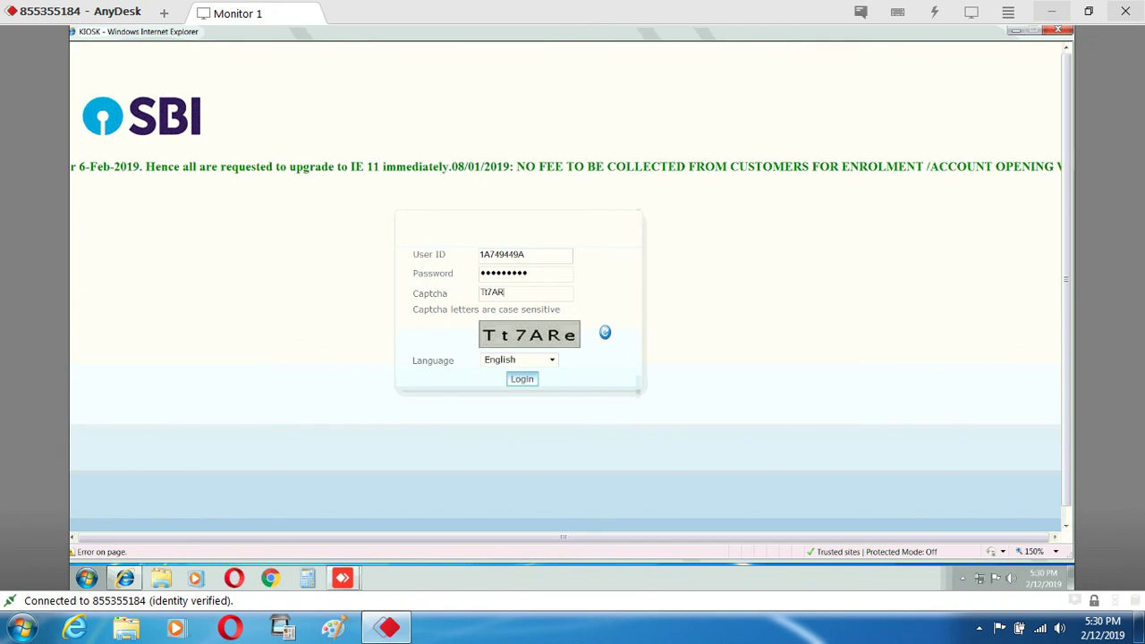
text(e)
key(Return)
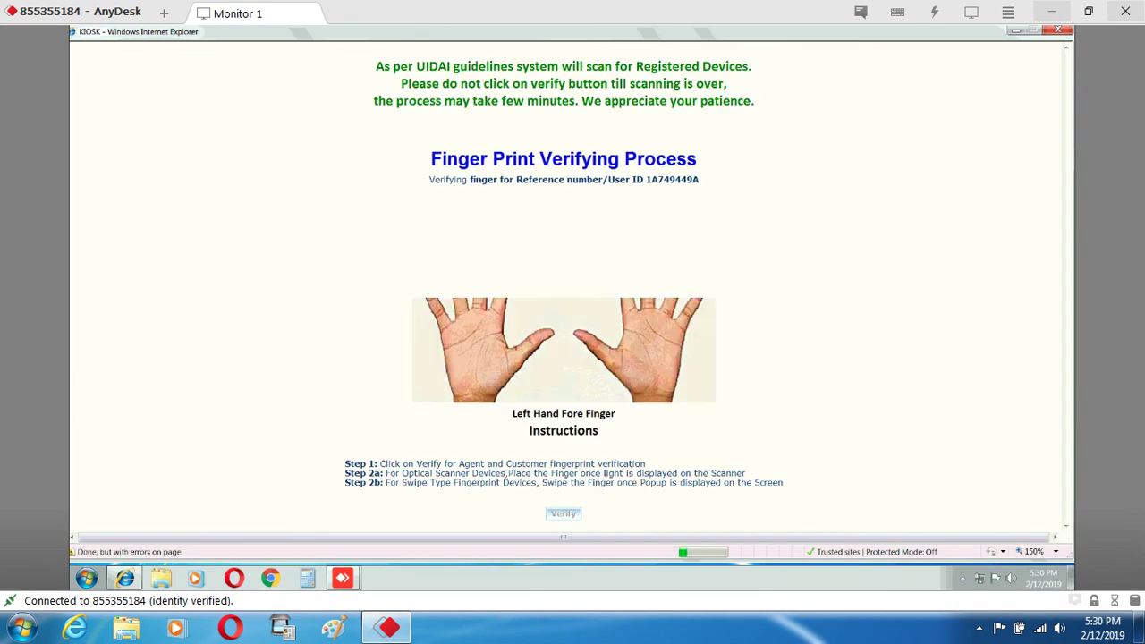
Run fingerprint verification, dismissing the Fingerprint Captured message and the card reader error
key(Return)
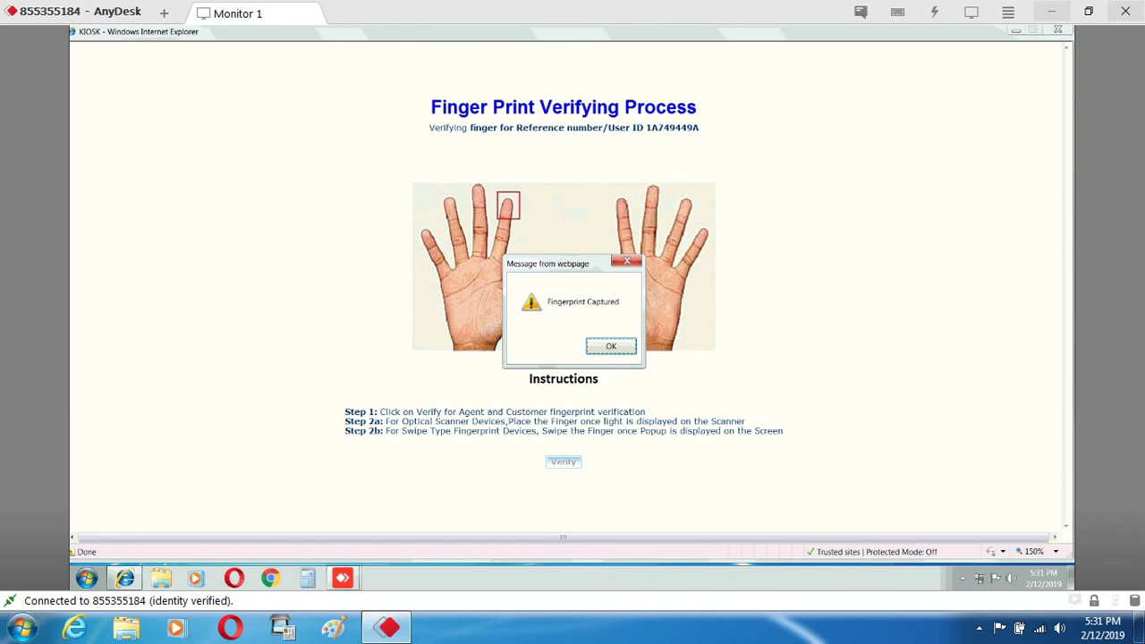
key(Return)
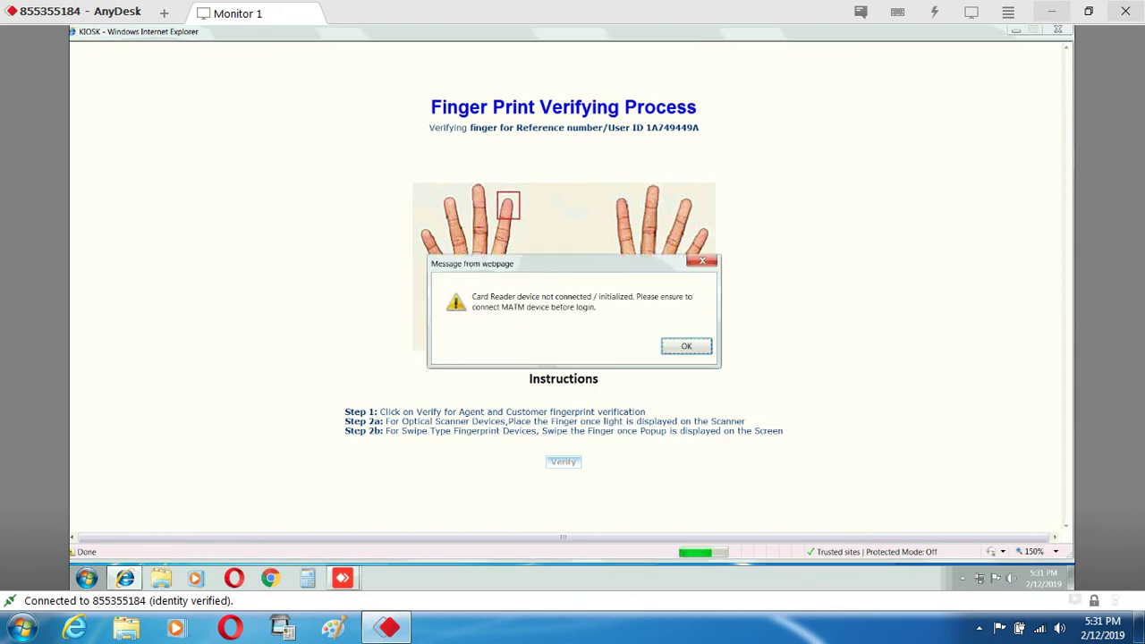
key(Return)
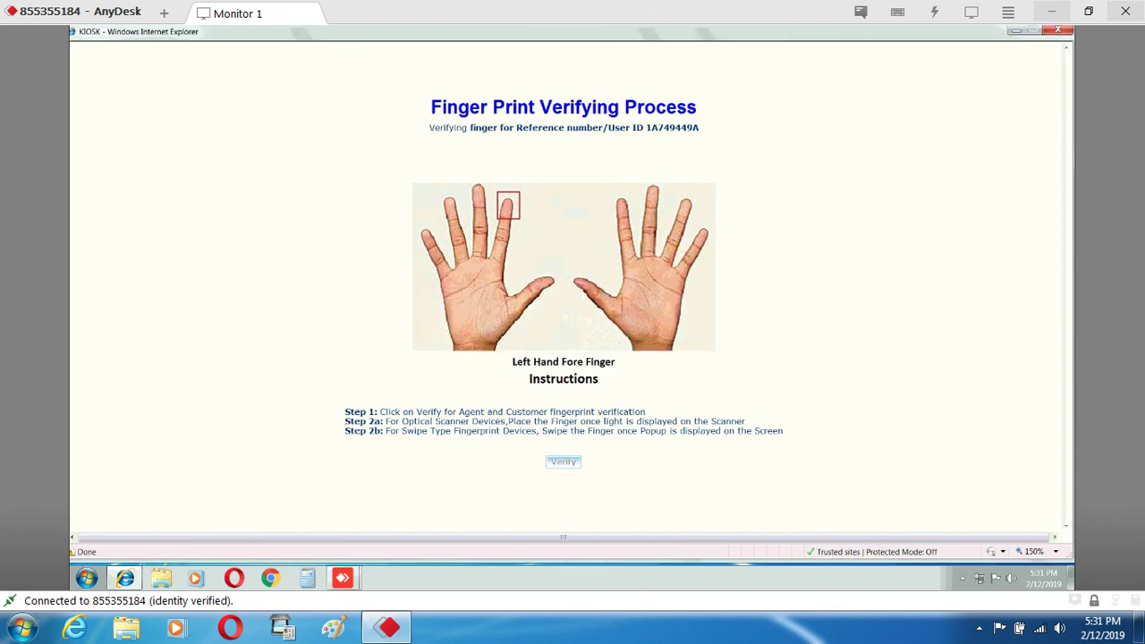